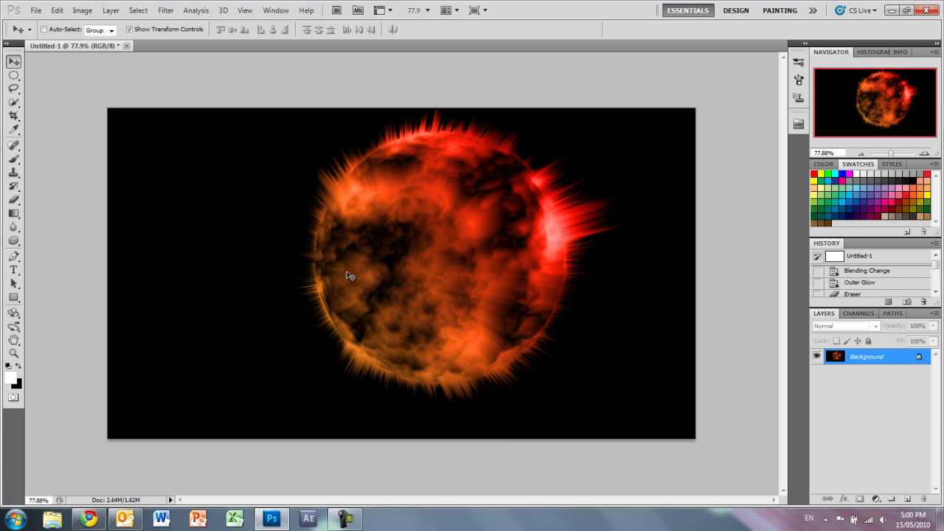
- Create a new 1280×720 document and fill its background solid black with the Paint Bucket
{"action": "key", "text": "ctrl+n"}
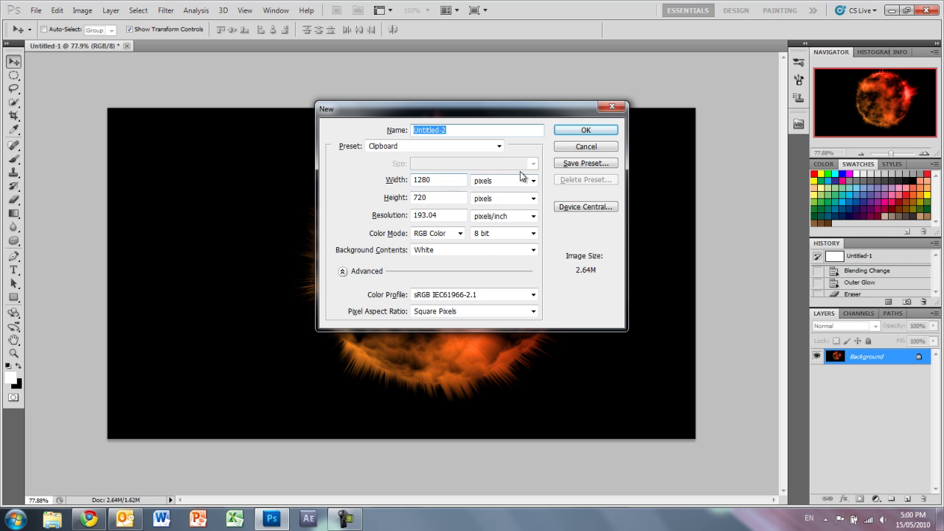
{"action": "left_click", "coordinate": [598, 132]}
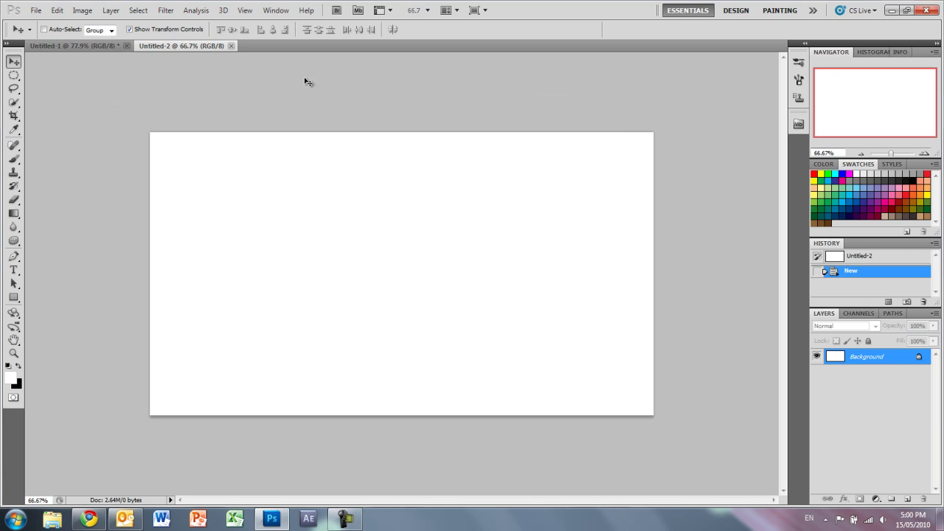
{"action": "key", "text": "d"}
{"action": "left_click_drag", "start_coordinate": [13, 213], "coordinate": [48, 223]}
{"action": "left_click", "coordinate": [247, 225]}
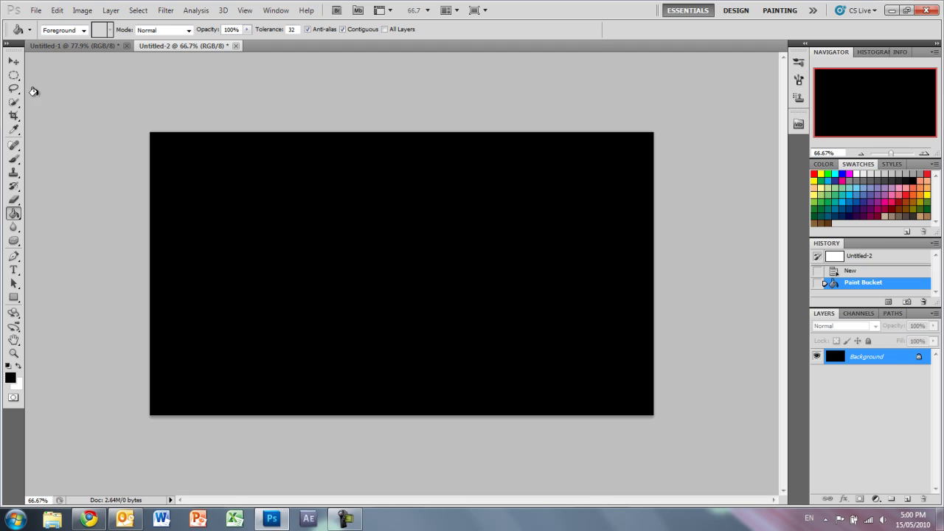
- Draw a large circular elliptical-marquee selection slightly left of the canvas centre
{"action": "left_click_drag", "start_coordinate": [14, 81], "coordinate": [39, 87]}
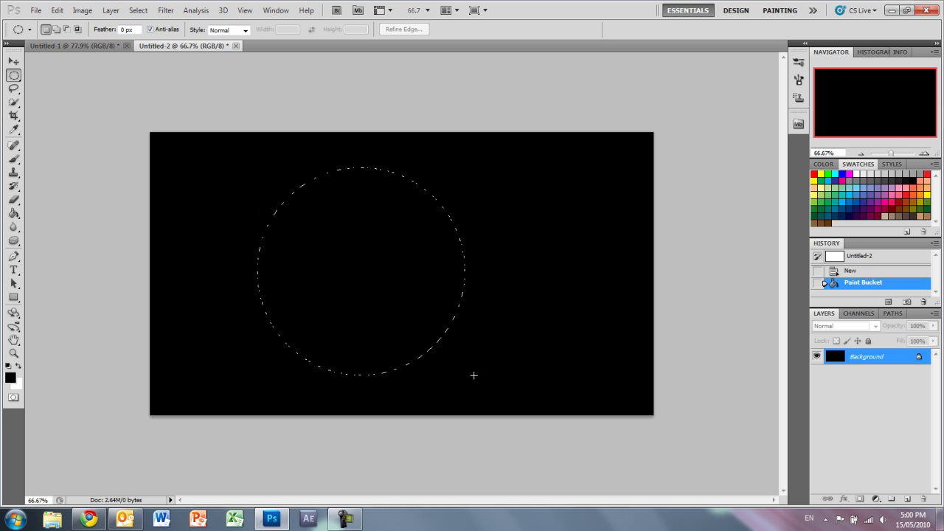
{"action": "left_click_drag", "start_coordinate": [481, 382], "coordinate": [482, 380]}
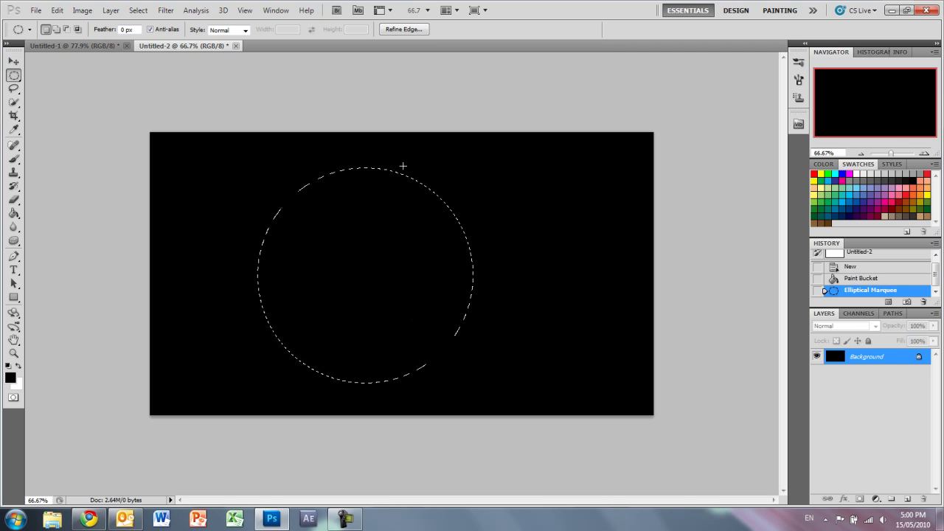
- Render Difference Clouds into the circle, then reapply it four more times
{"action": "left_click", "coordinate": [167, 11]}
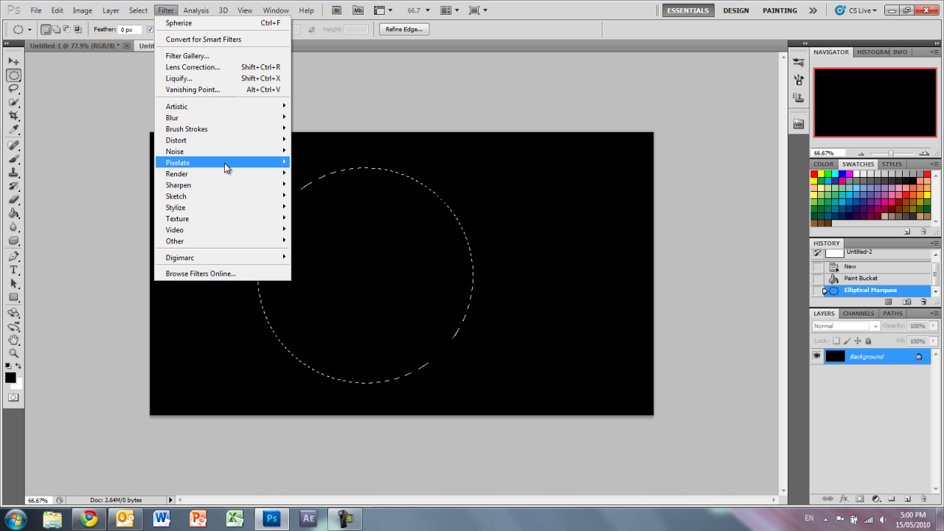
{"action": "mouse_move", "coordinate": [226, 174]}
{"action": "left_click", "coordinate": [325, 185]}
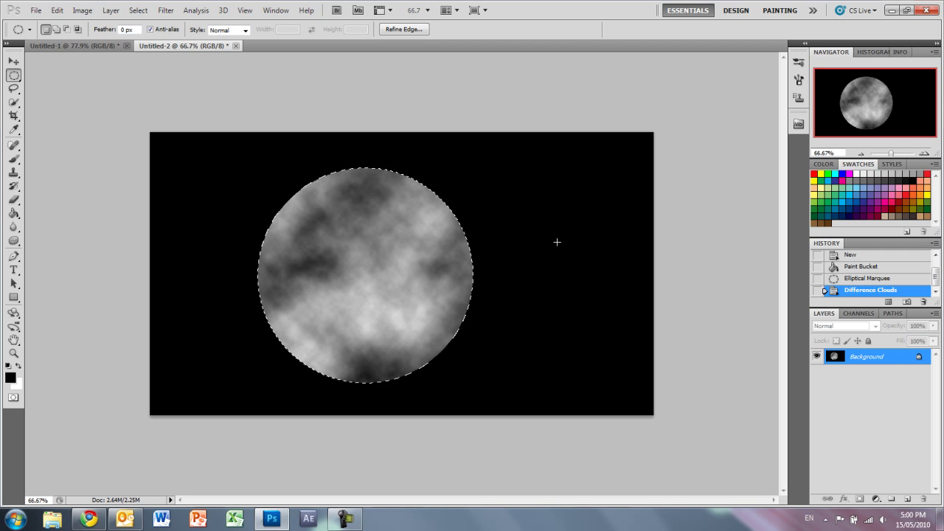
{"action": "key", "text": "ctrl+f"}
{"action": "key", "text": "ctrl+f"}
{"action": "key", "text": "ctrl+f"}
{"action": "key", "text": "ctrl+f"}
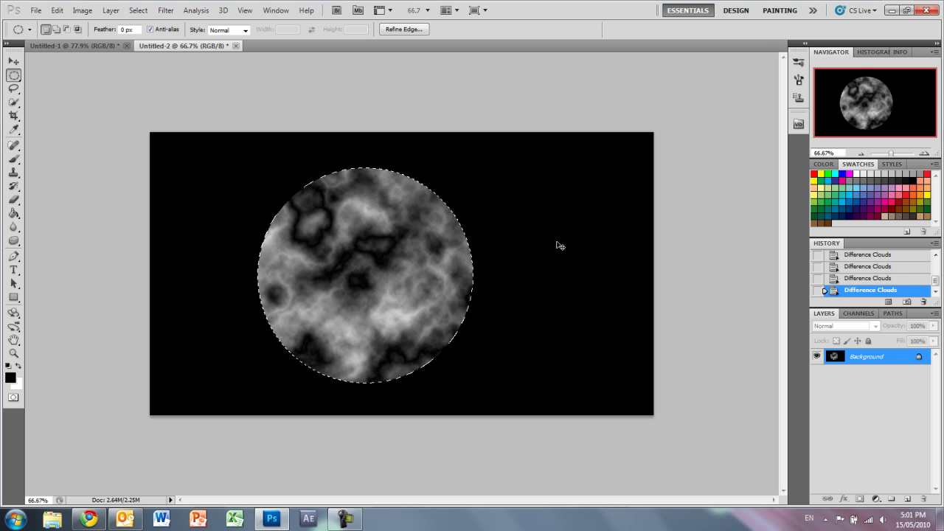
{"action": "key", "text": "ctrl+f"}
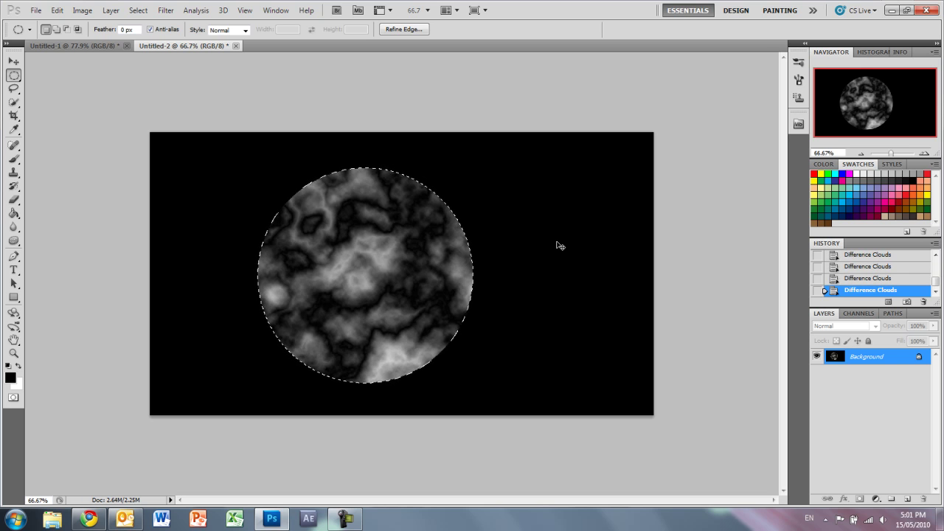
{"action": "key", "text": "ctrl+f"}
{"action": "key", "text": "ctrl+f"}
{"action": "key", "text": "ctrl+f"}
{"action": "key", "text": "ctrl+f"}
{"action": "key", "text": "ctrl+f"}
{"action": "key", "text": "ctrl+f"}
{"action": "key", "text": "ctrl+f"}
{"action": "key", "text": "ctrl+f"}
{"action": "key", "text": "ctrl+f"}
{"action": "key", "text": "ctrl+f"}
{"action": "key", "text": "ctrl+f"}
{"action": "key", "text": "ctrl+f"}
{"action": "key", "text": "ctrl+f"}
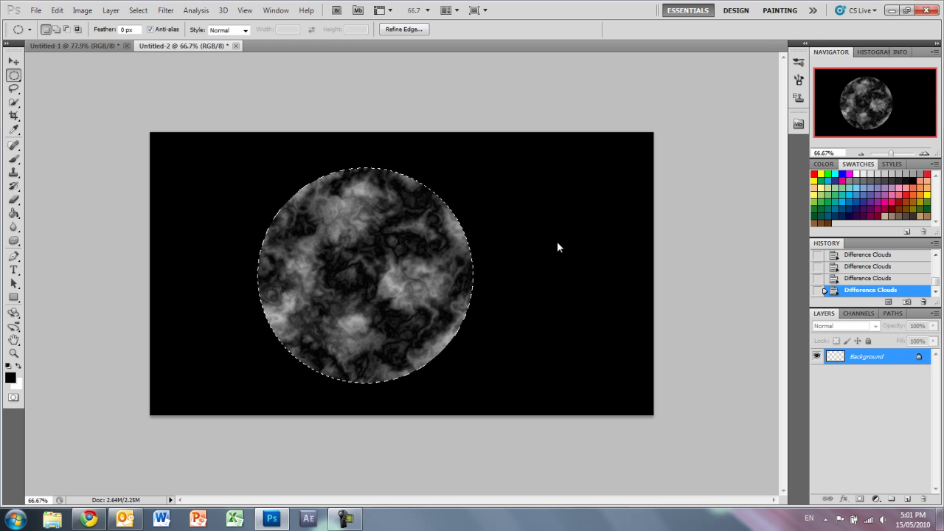
{"action": "key", "text": "ctrl+f"}
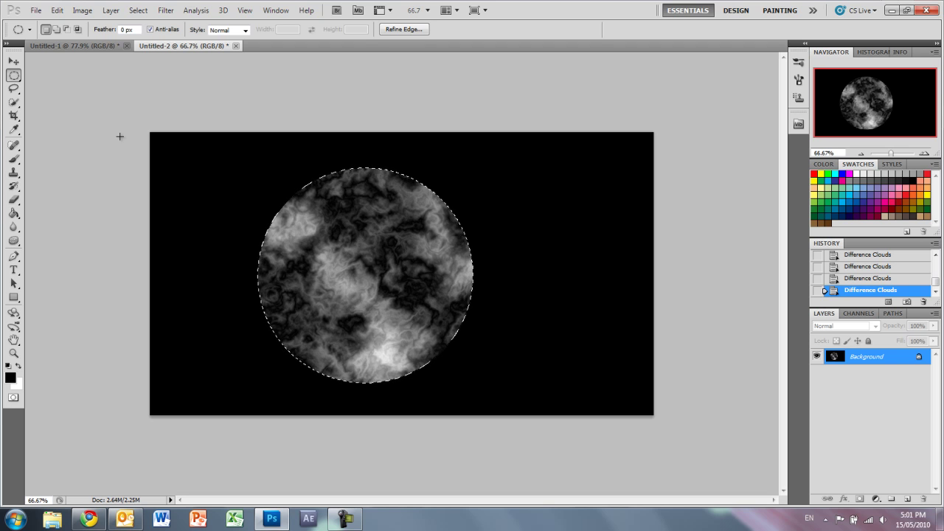
- Apply Spherize at 100% to the cloud circle, then deselect
{"action": "left_click", "coordinate": [172, 12]}
{"action": "mouse_move", "coordinate": [212, 136]}
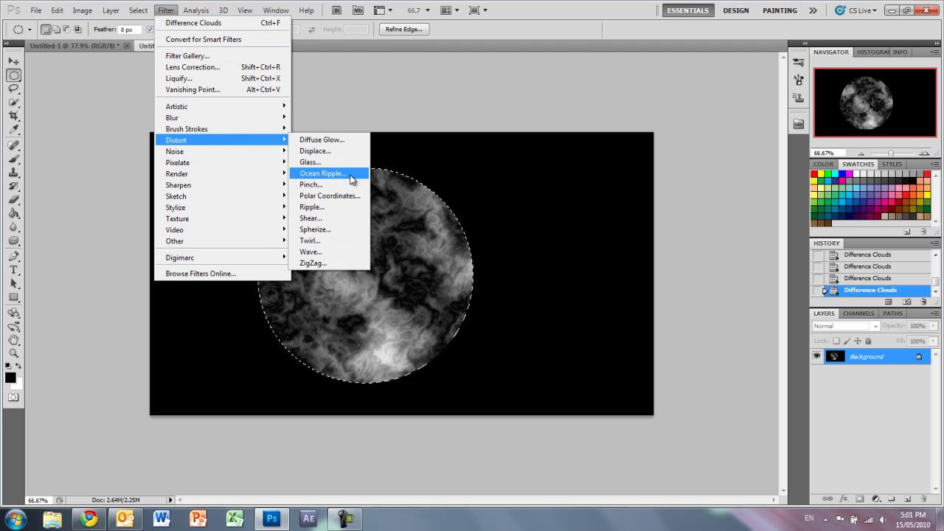
{"action": "left_click", "coordinate": [339, 230]}
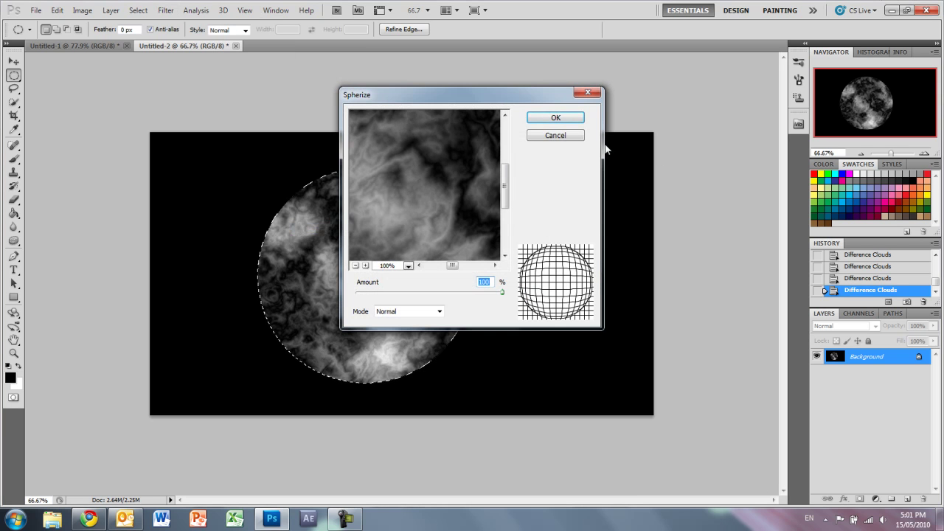
{"action": "left_click", "coordinate": [561, 119]}
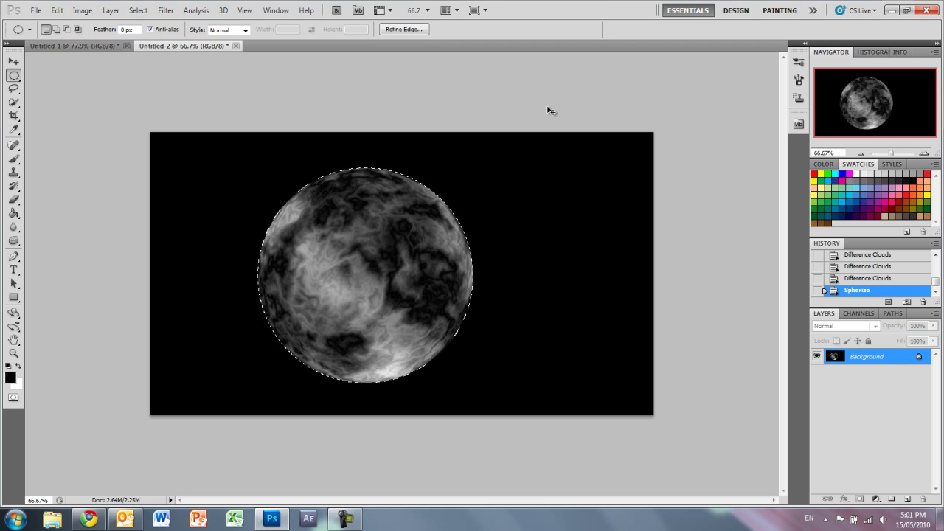
{"action": "key", "text": "ctrl+d"}
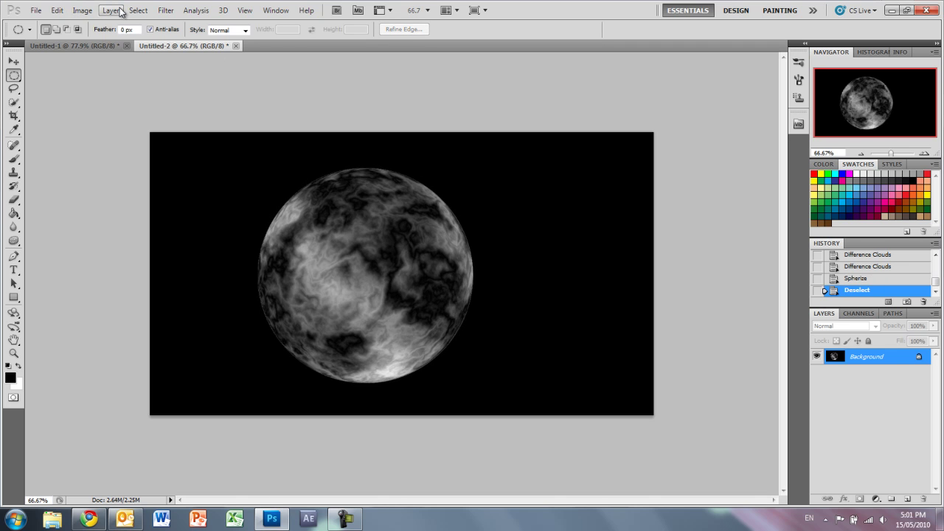
- Apply Polar Coordinates using Polar to Rectangular to the sphere
{"action": "left_click", "coordinate": [166, 10]}
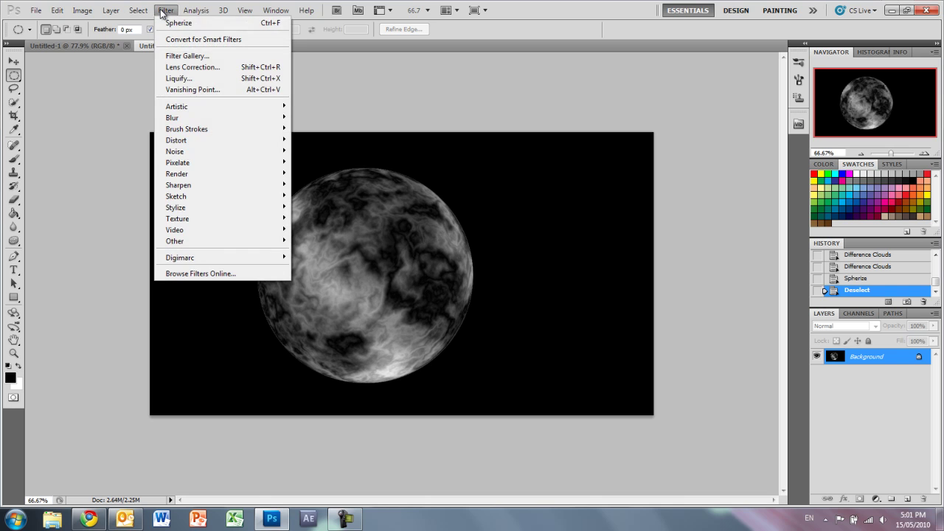
{"action": "mouse_move", "coordinate": [199, 140]}
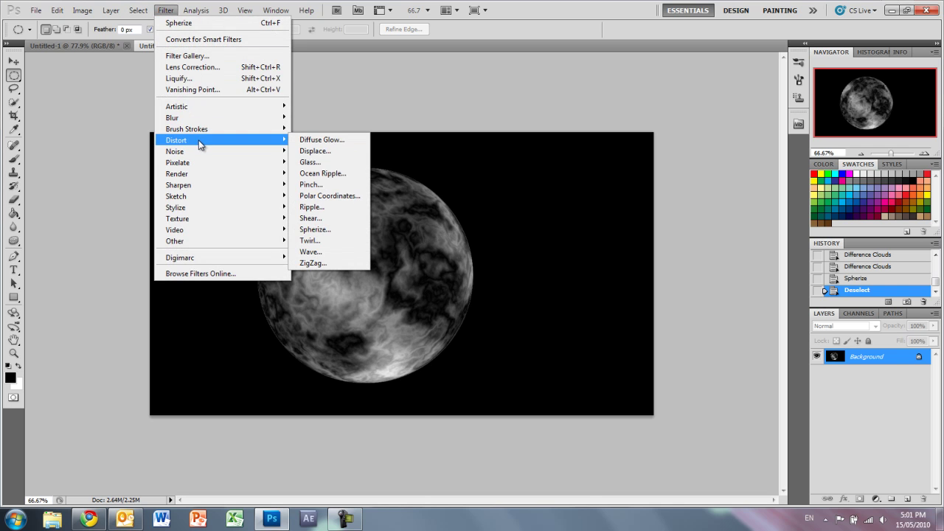
{"action": "left_click", "coordinate": [330, 195]}
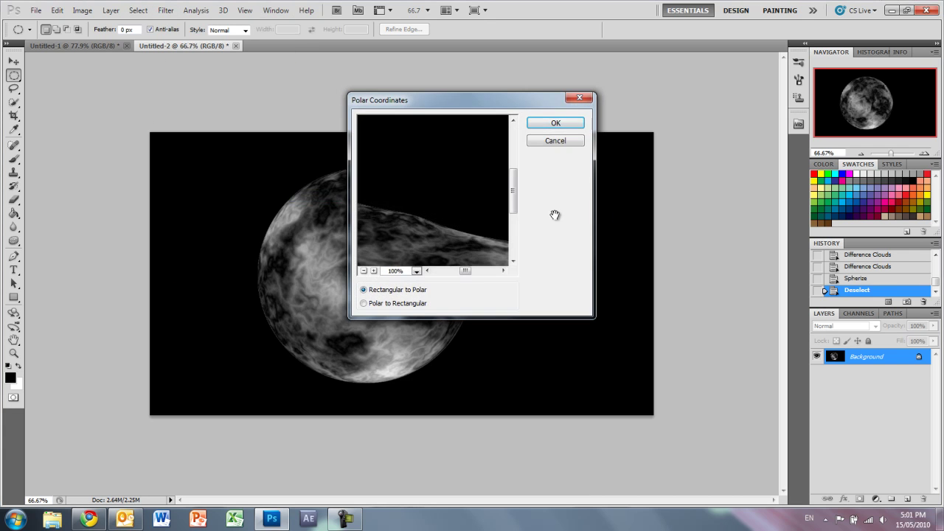
{"action": "left_click", "coordinate": [397, 304]}
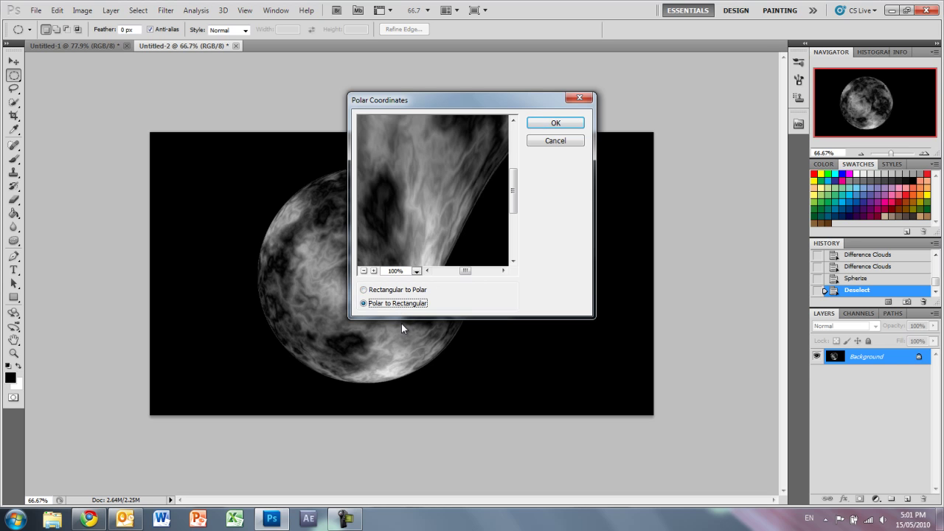
{"action": "left_click", "coordinate": [390, 291]}
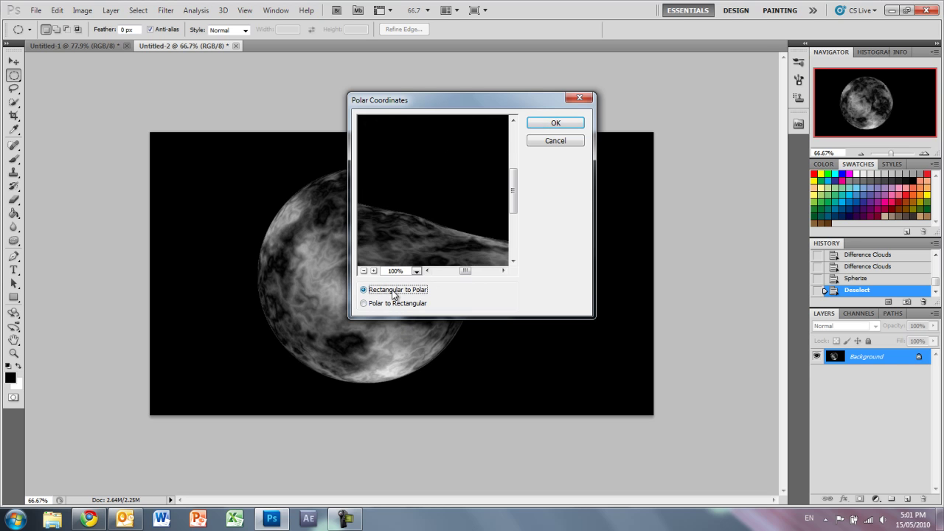
{"action": "left_click", "coordinate": [399, 303]}
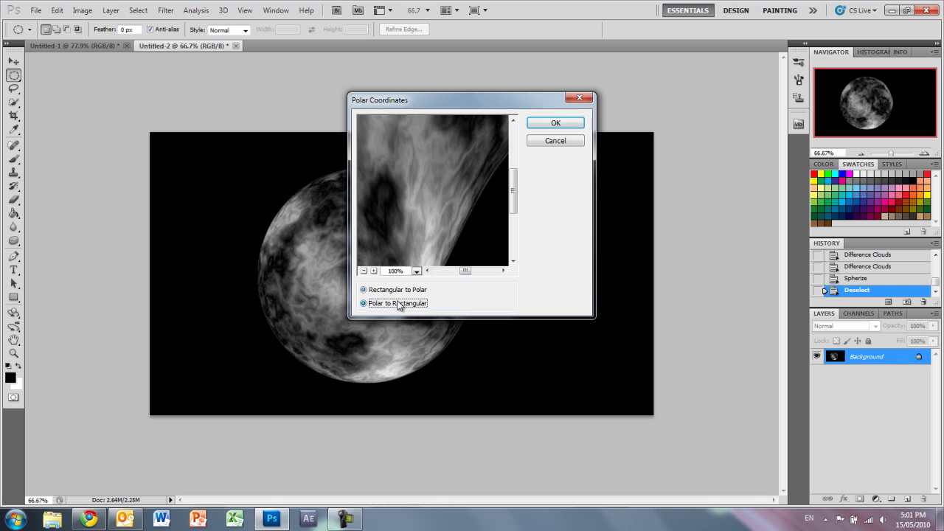
{"action": "left_click", "coordinate": [556, 124]}
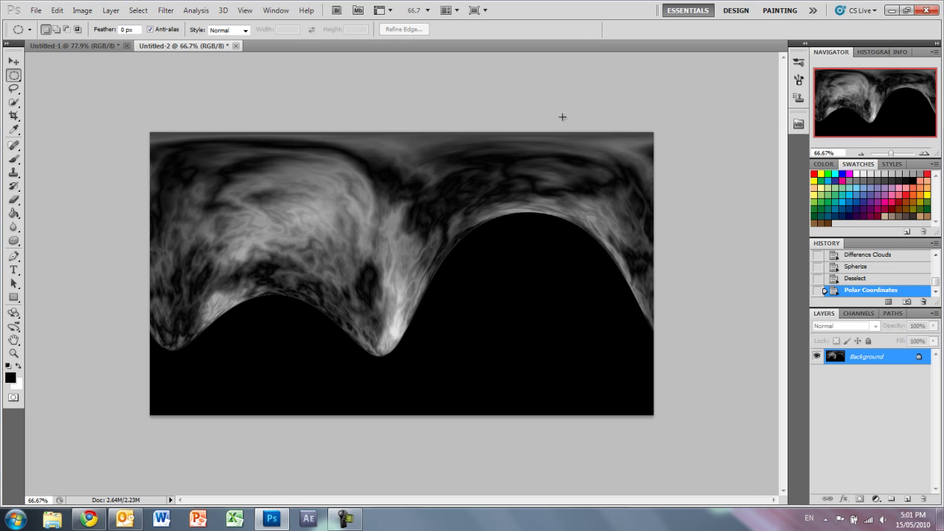
- Rotate the canvas 90° clockwise
{"action": "left_click", "coordinate": [89, 12]}
{"action": "mouse_move", "coordinate": [124, 119]}
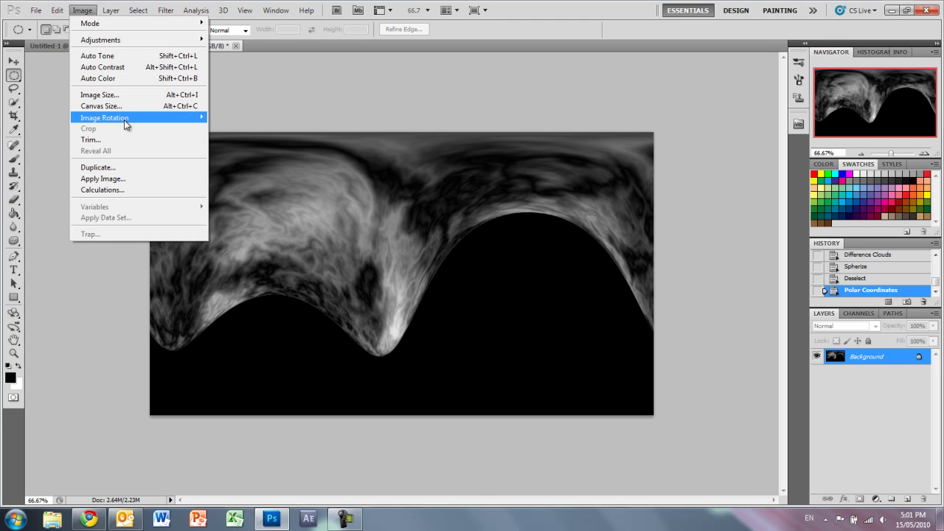
{"action": "left_click", "coordinate": [250, 128]}
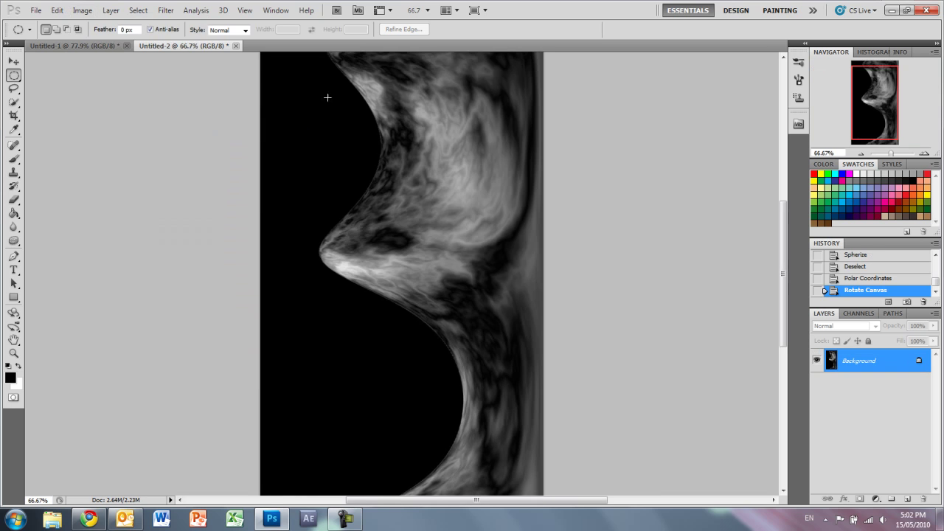
- Apply the Wind filter from the right twice
{"action": "left_click", "coordinate": [165, 11]}
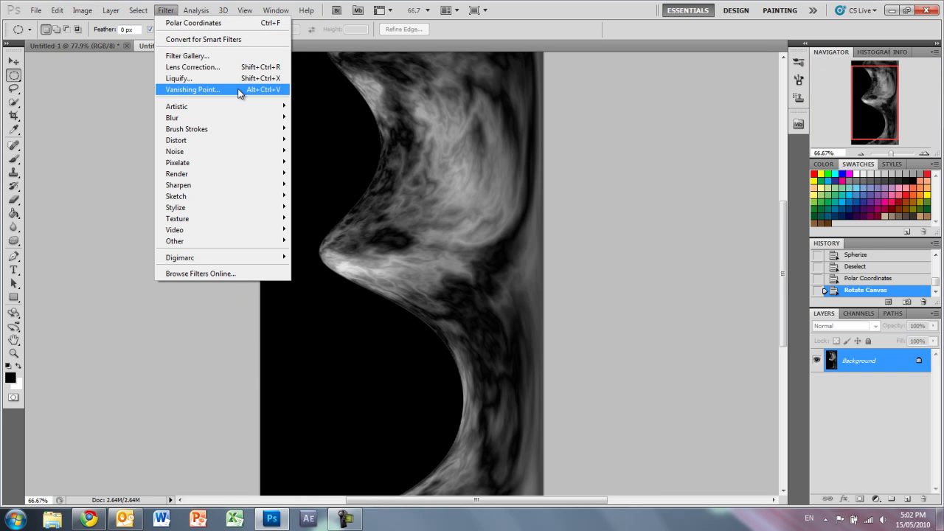
{"action": "mouse_move", "coordinate": [249, 212]}
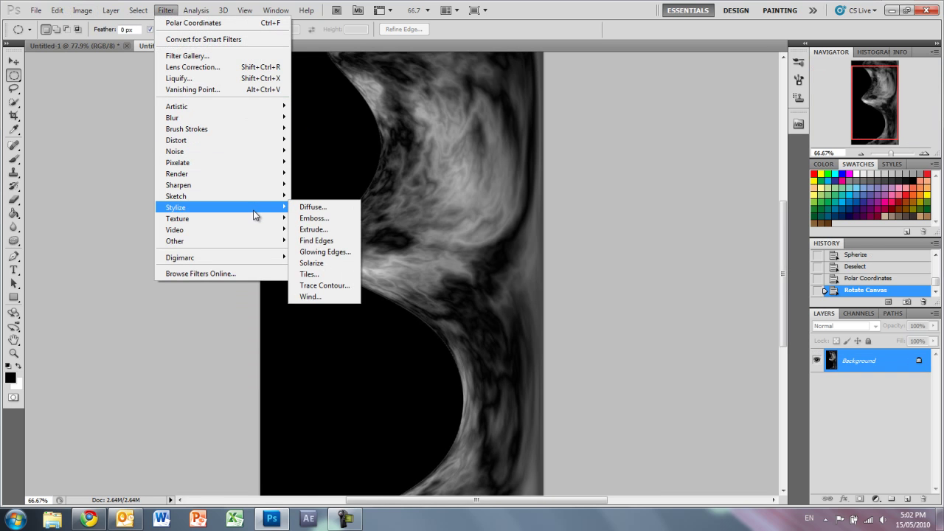
{"action": "left_click", "coordinate": [321, 297]}
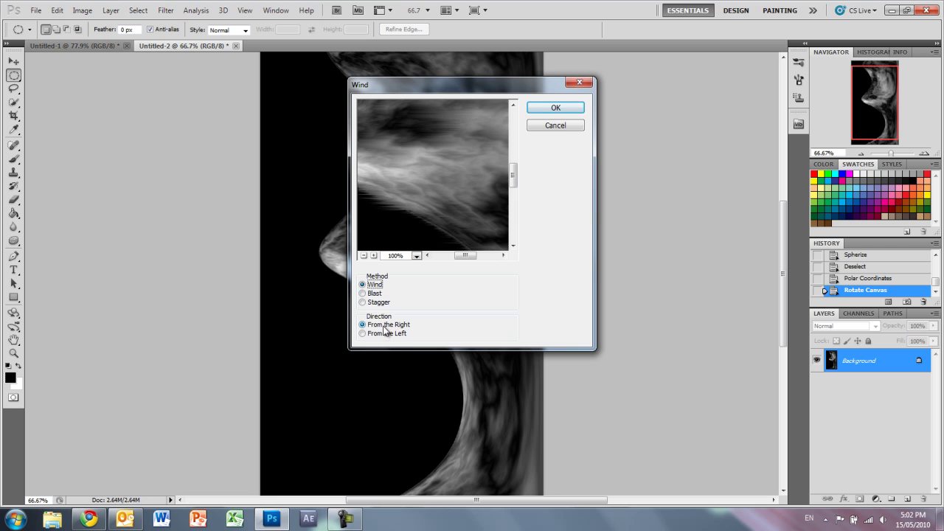
{"action": "left_click", "coordinate": [561, 109]}
{"action": "left_click", "coordinate": [166, 11]}
{"action": "left_click", "coordinate": [175, 23]}
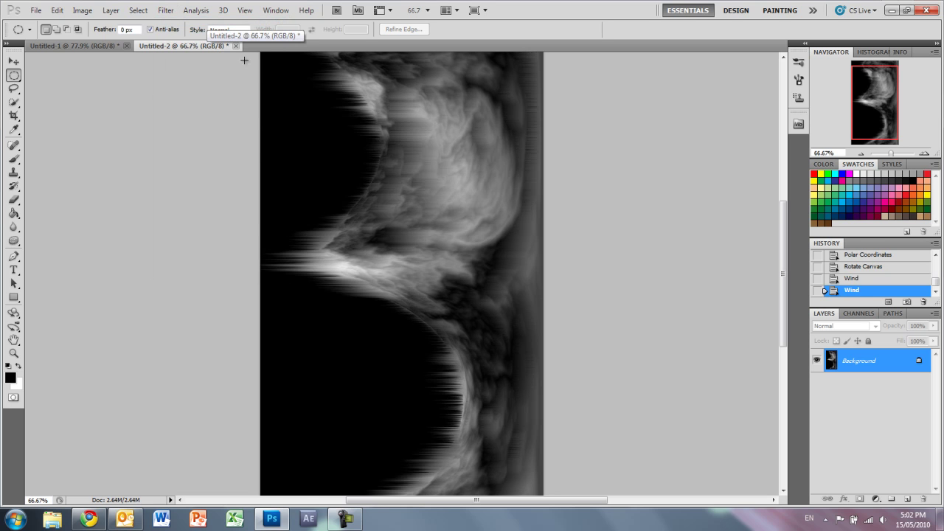
- Rotate the canvas 90° counter-clockwise back to landscape
{"action": "left_click", "coordinate": [85, 15]}
{"action": "mouse_move", "coordinate": [123, 117]}
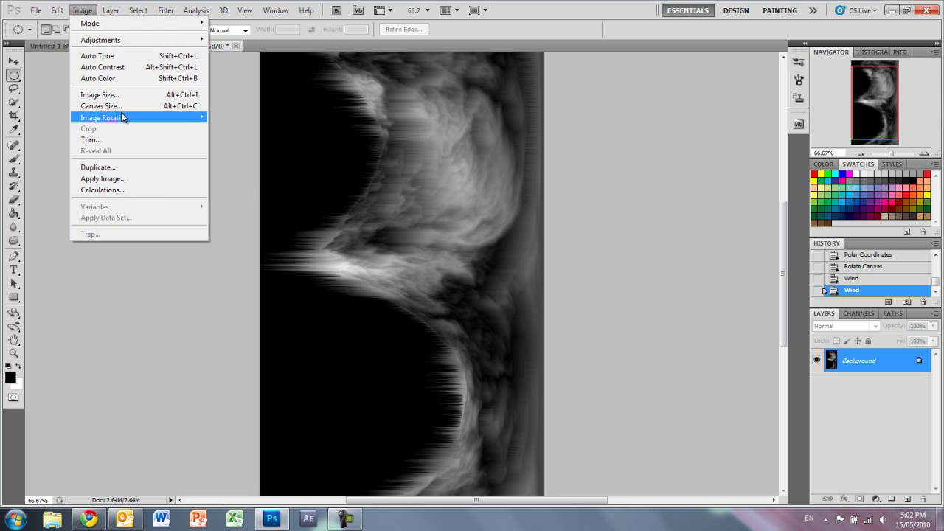
{"action": "left_click", "coordinate": [222, 139]}
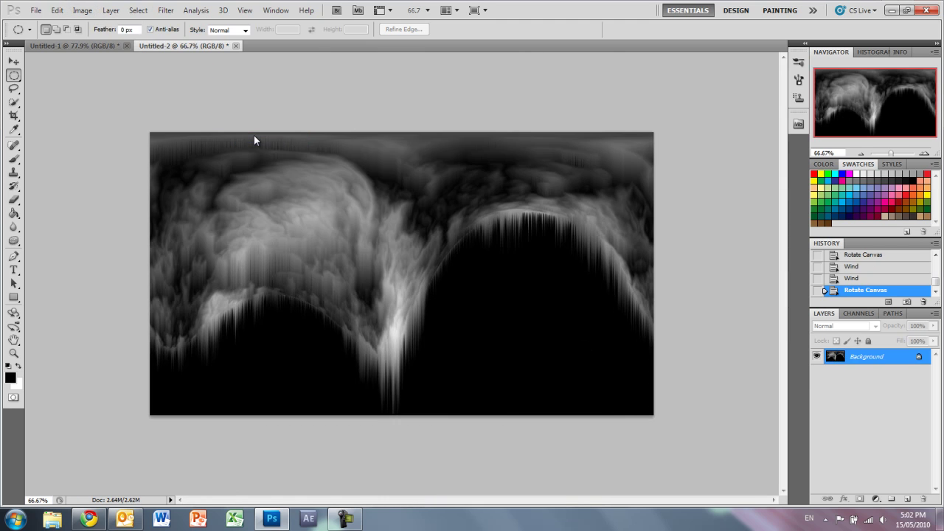
- Apply Polar Coordinates using Rectangular to Polar to wrap the streaks into a rayed sphere
{"action": "left_click", "coordinate": [166, 11]}
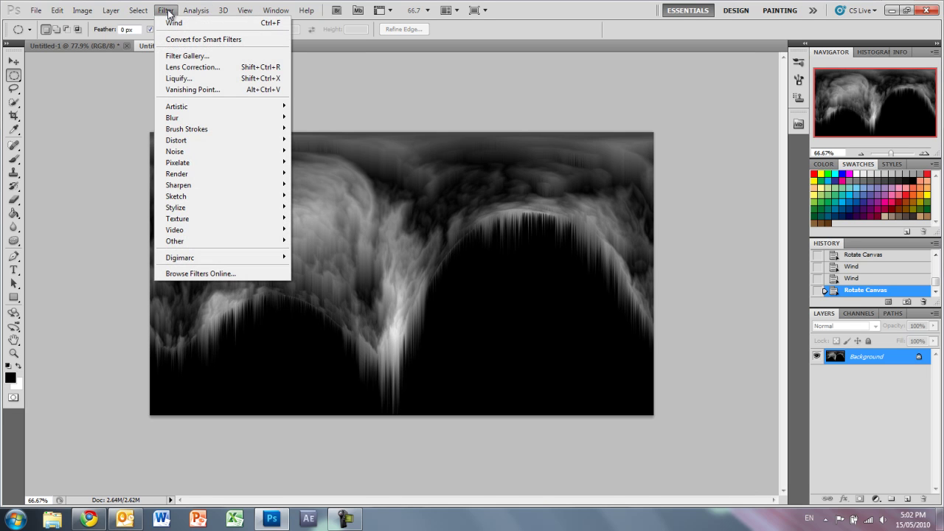
{"action": "mouse_move", "coordinate": [186, 140]}
{"action": "left_click", "coordinate": [328, 196]}
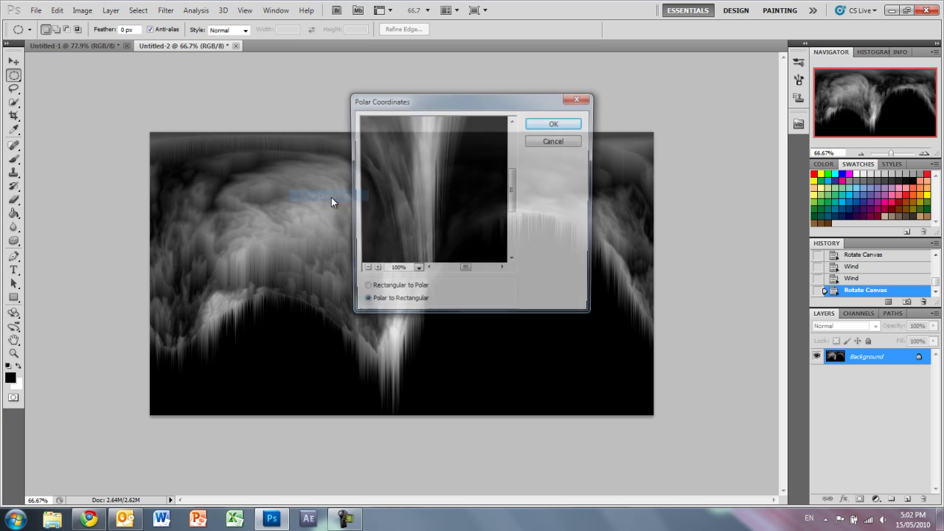
{"action": "left_click", "coordinate": [396, 291]}
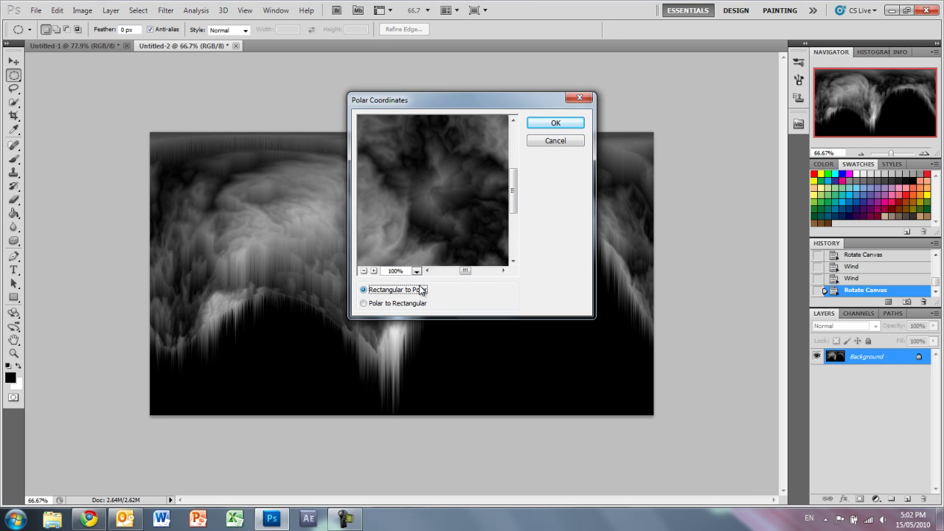
{"action": "left_click", "coordinate": [555, 124]}
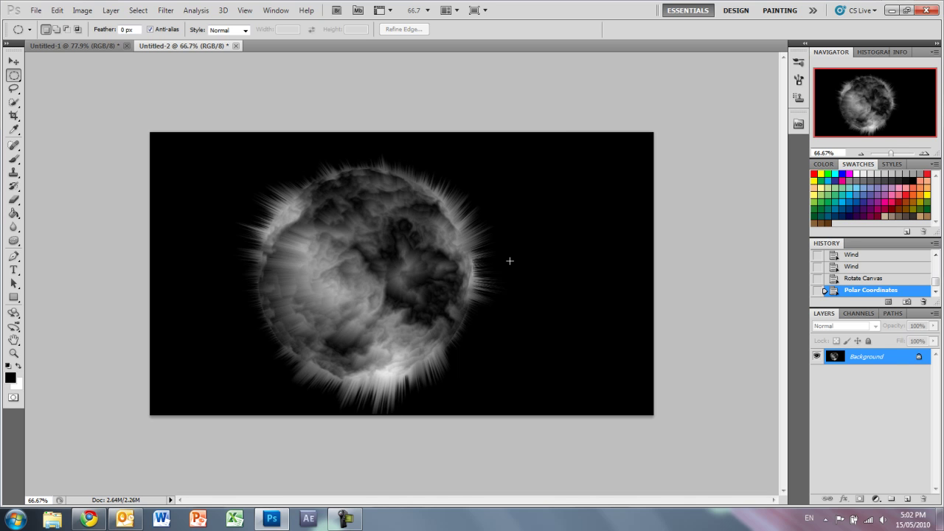
{"action": "left_click", "coordinate": [13, 76]}
- With the Gradient Tool, set the Gradient Editor's left stop to red ff3823
{"action": "left_click", "coordinate": [13, 213]}
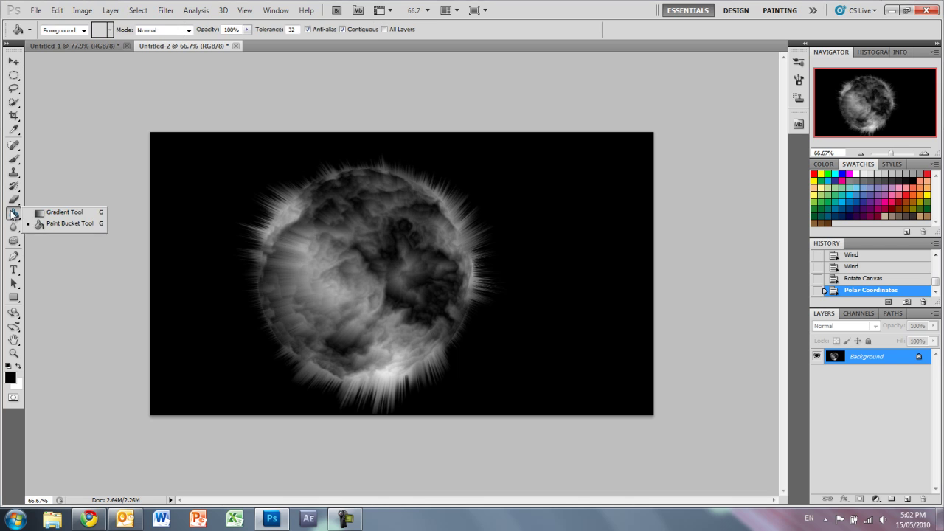
{"action": "left_click", "coordinate": [63, 213]}
{"action": "left_click", "coordinate": [64, 29]}
{"action": "double_click", "coordinate": [484, 296]}
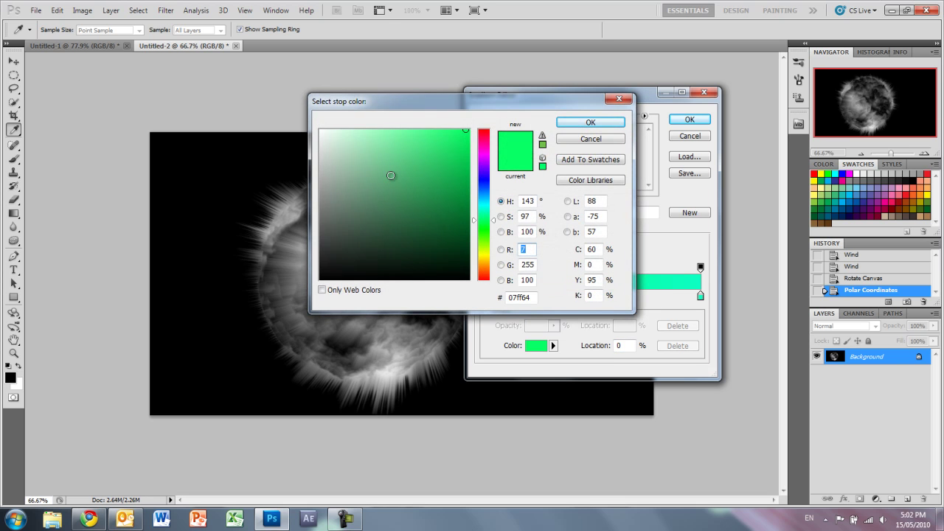
{"action": "left_click_drag", "start_coordinate": [479, 225], "coordinate": [483, 278]}
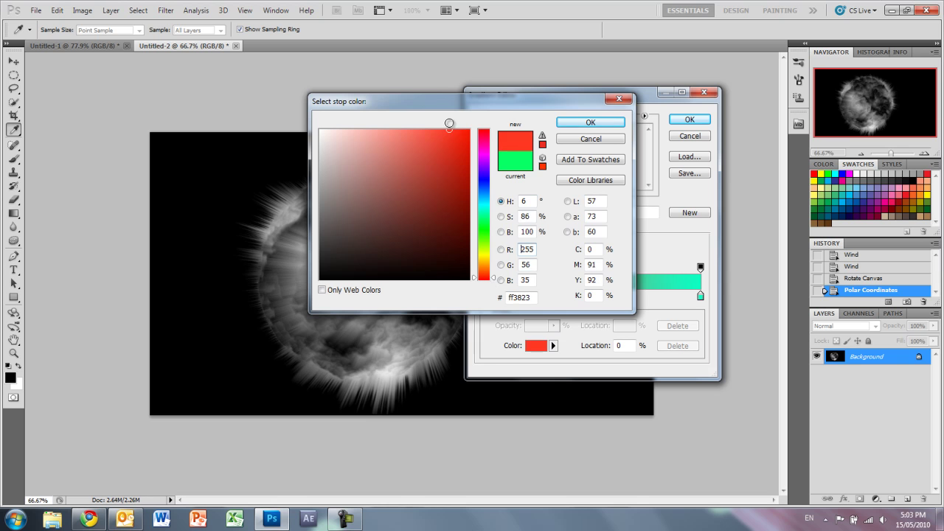
{"action": "left_click", "coordinate": [566, 122]}
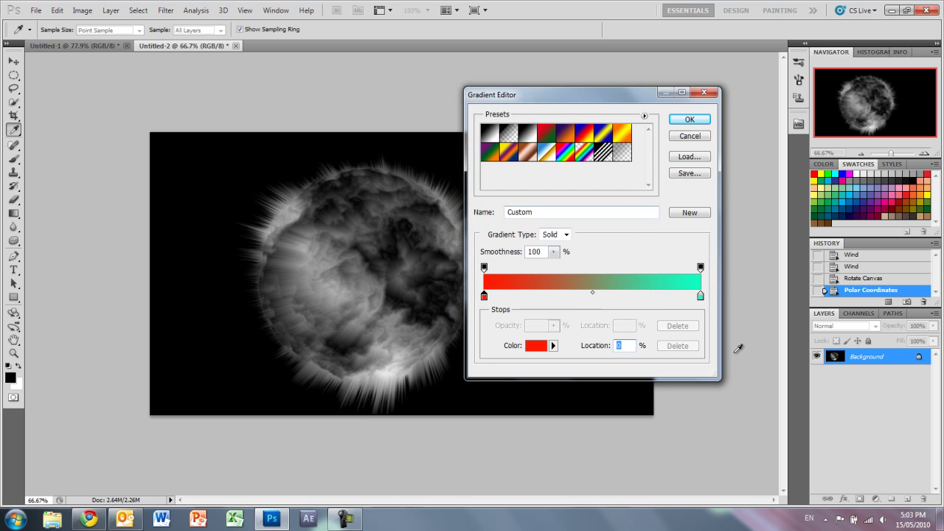
- Set the right stop to light red ff6666 and accept the gradient
{"action": "double_click", "coordinate": [701, 295]}
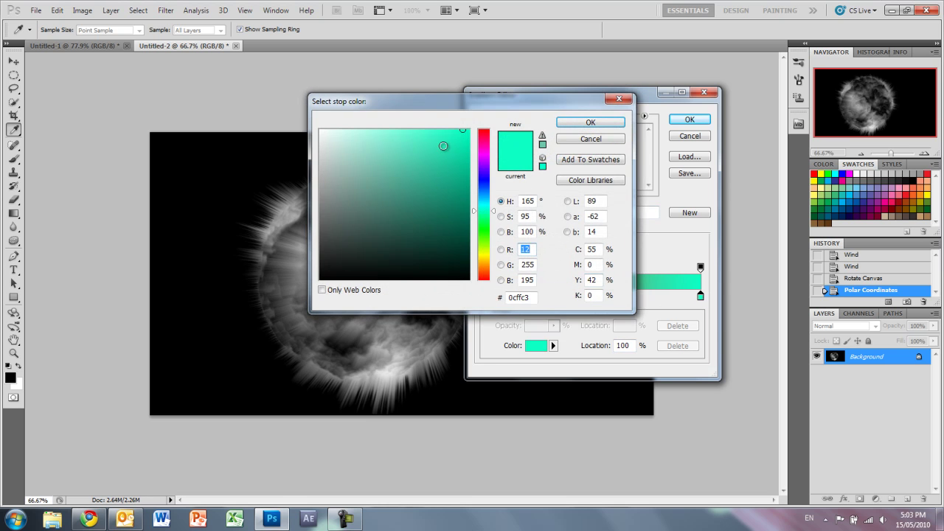
{"action": "left_click", "coordinate": [414, 131]}
{"action": "mouse_move", "coordinate": [485, 220]}
{"action": "left_mouse_down"}
{"action": "mouse_move", "coordinate": [485, 130]}
{"action": "mouse_move", "coordinate": [371, 127]}
{"action": "mouse_move", "coordinate": [410, 123]}
{"action": "left_mouse_up"}
{"action": "left_click", "coordinate": [590, 123]}
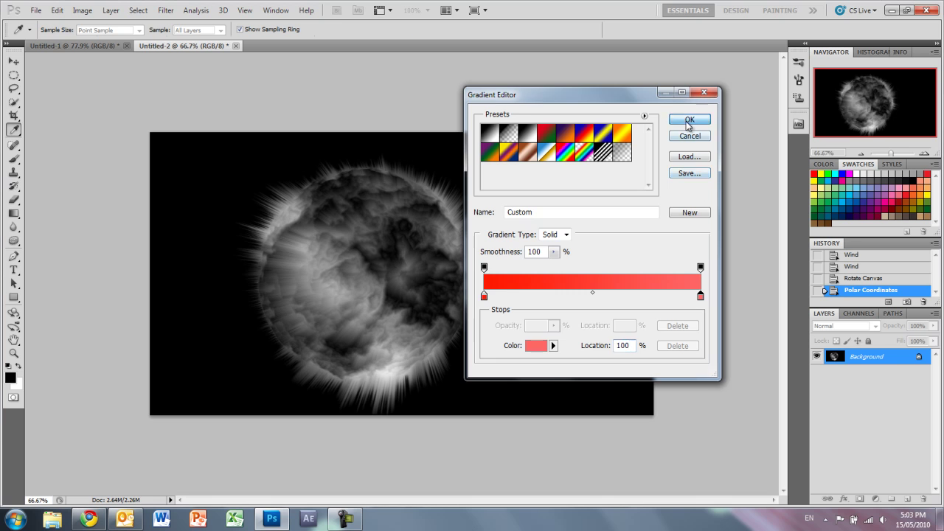
{"action": "left_click", "coordinate": [688, 121]}
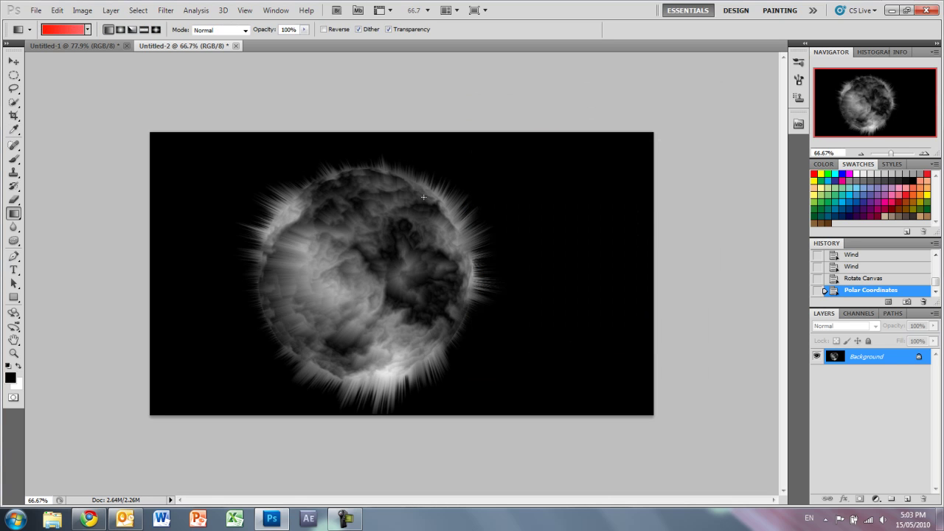
- Add Layer 1 and drag the red gradient diagonally across it
{"action": "left_click", "coordinate": [908, 499]}
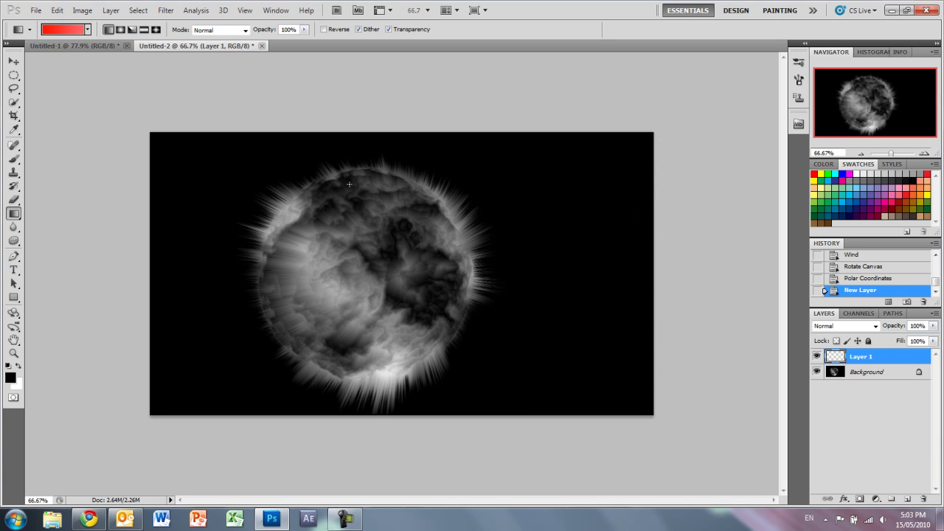
{"action": "left_click_drag", "start_coordinate": [379, 152], "coordinate": [272, 426]}
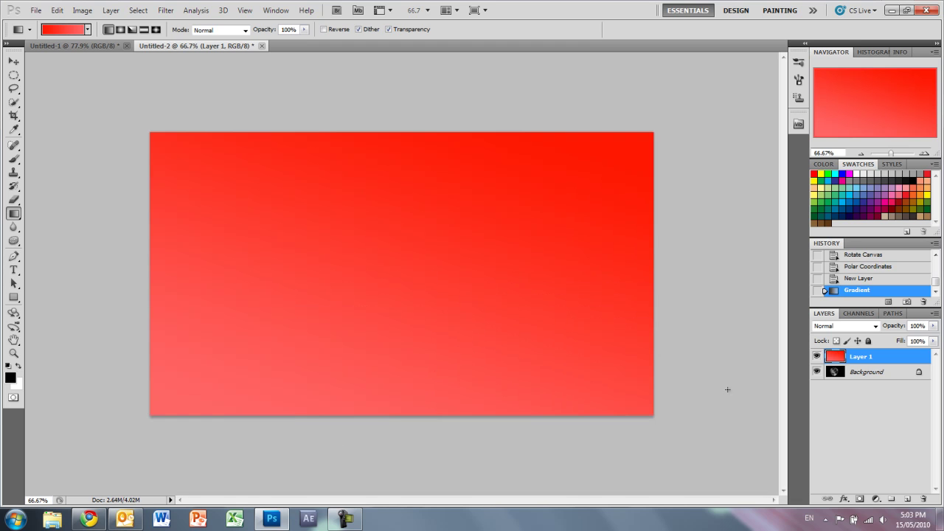
- Change Layer 1's blend mode from Normal to Overlay
{"action": "left_click", "coordinate": [863, 327]}
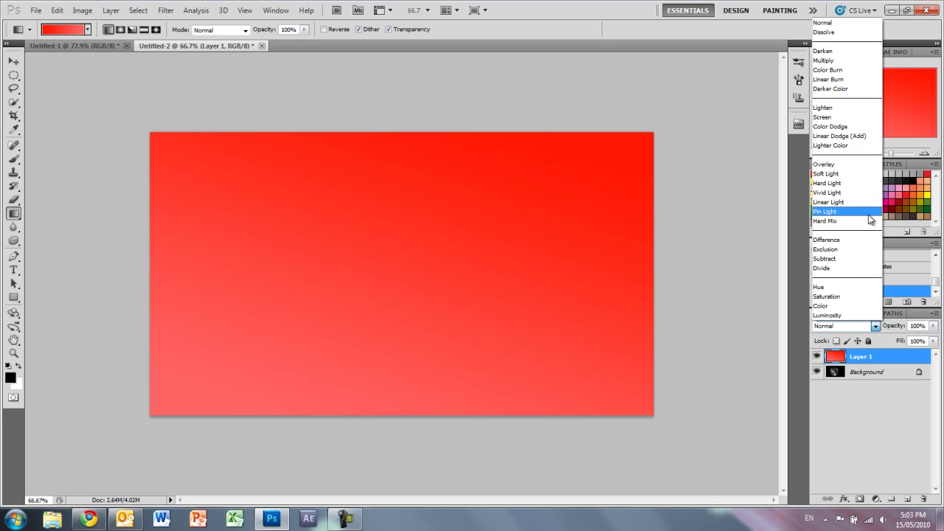
{"action": "left_click", "coordinate": [854, 169]}
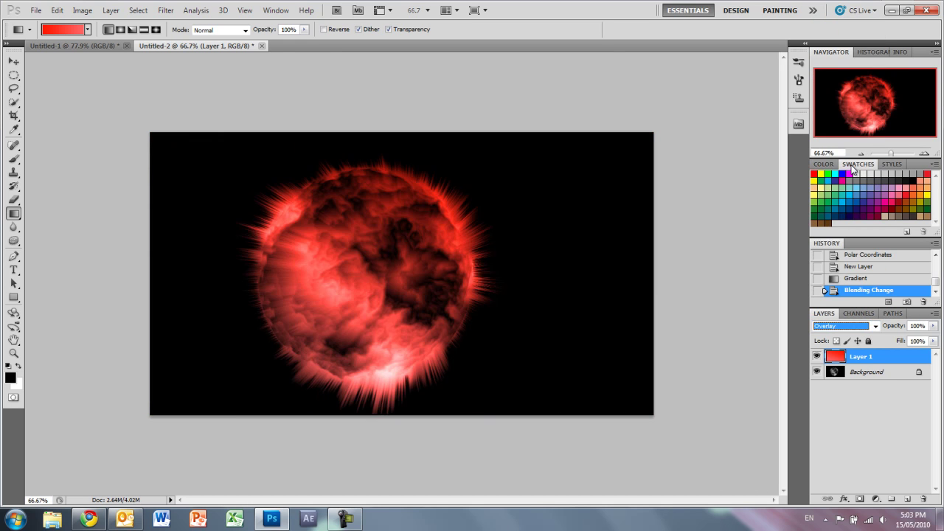